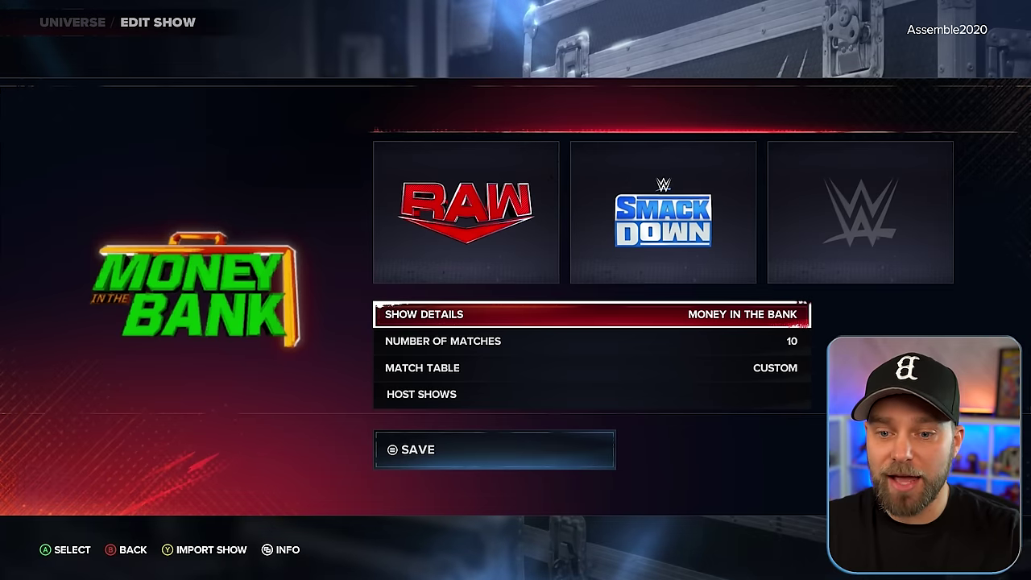
- Open the match table and review the One on One Normal and Two on Two Tag Team rows
key("Return")
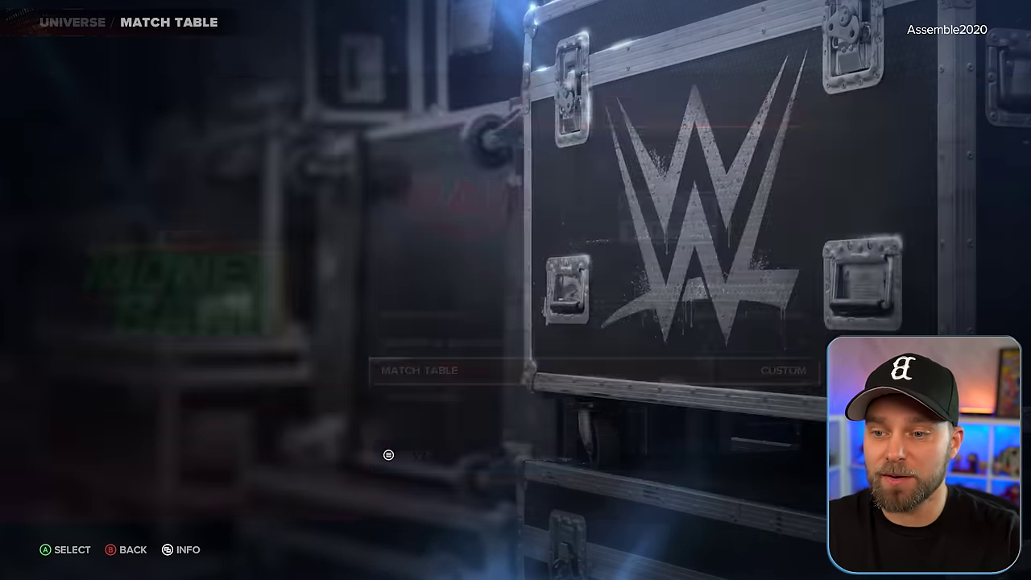
key("Down")
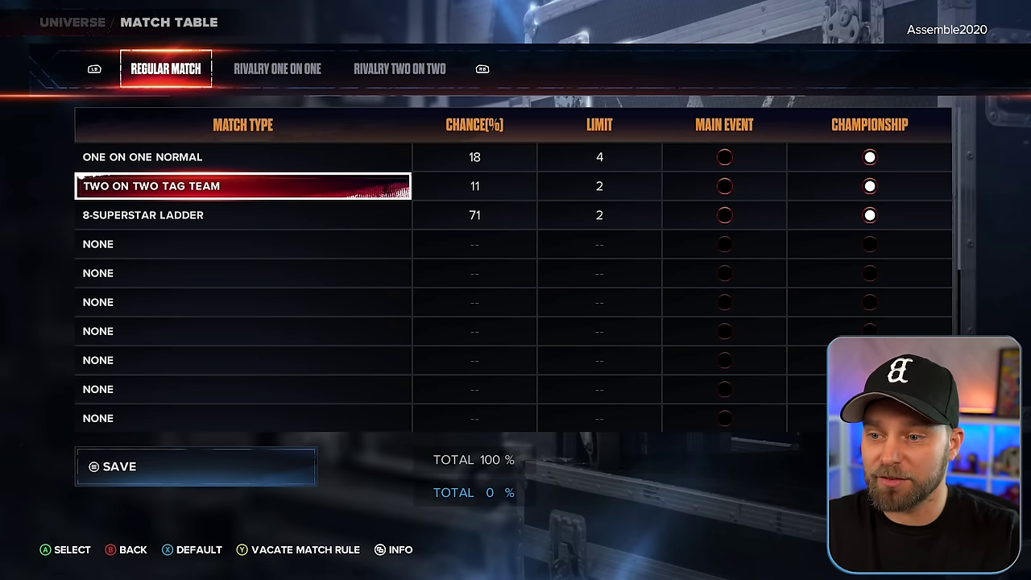
key("Right")
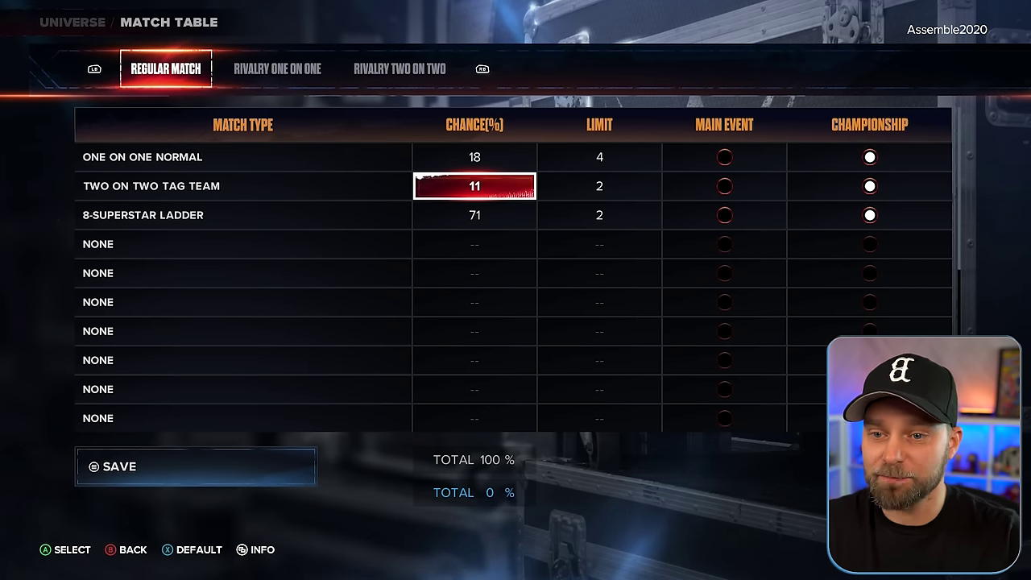
key("Up")
key("Right")
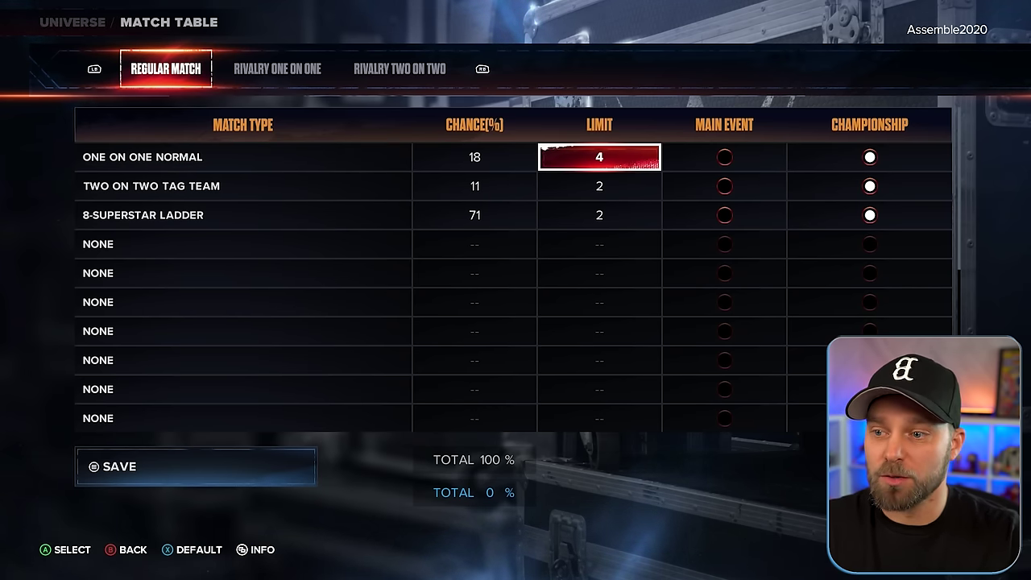
key("Right")
key("Right")
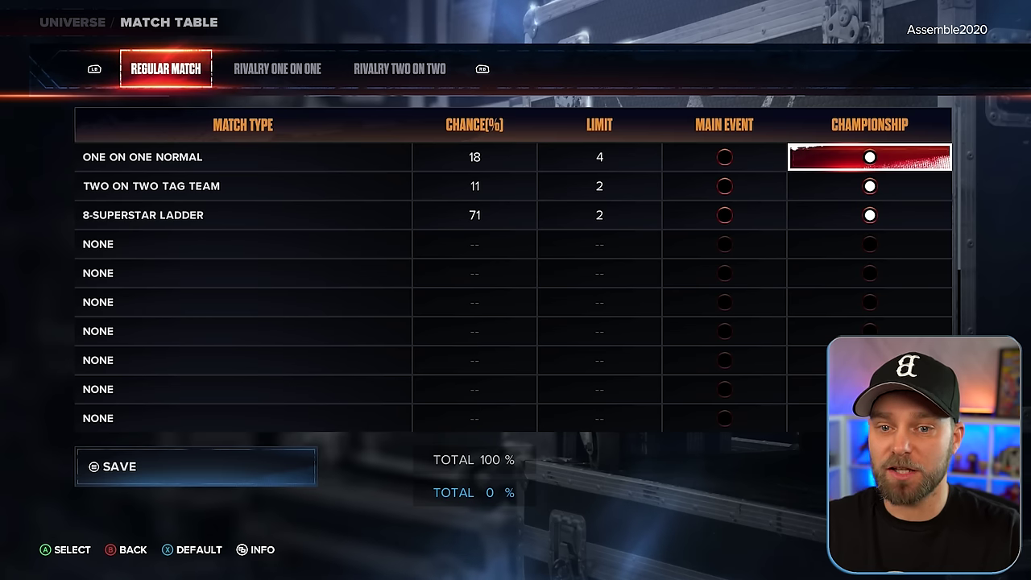
key("Down")
key("Left")
key("Left")
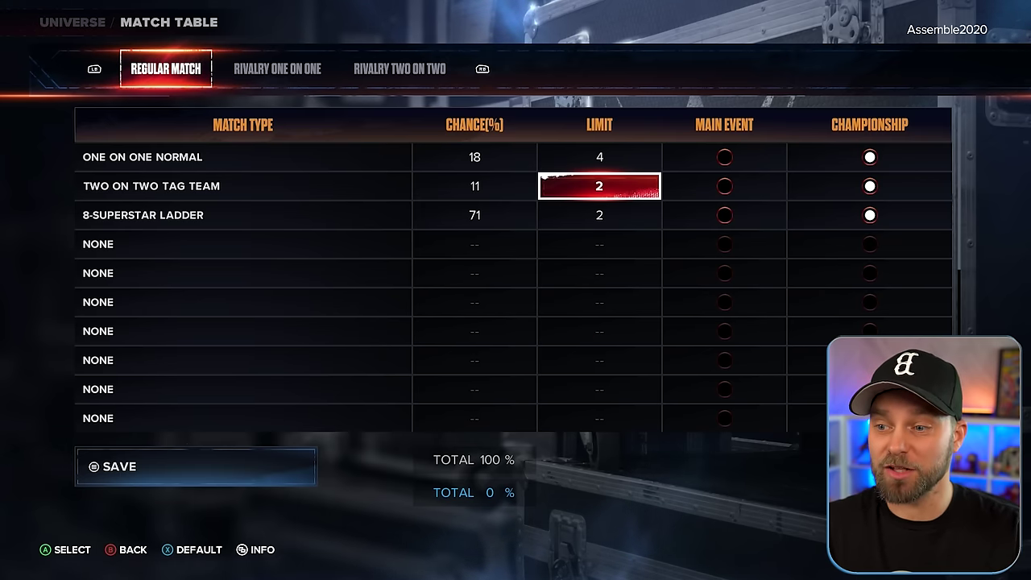
- Inspect the 8-Superstar Ladder row: chance of 71, limit and championship setting
key("Down")
key("Left")
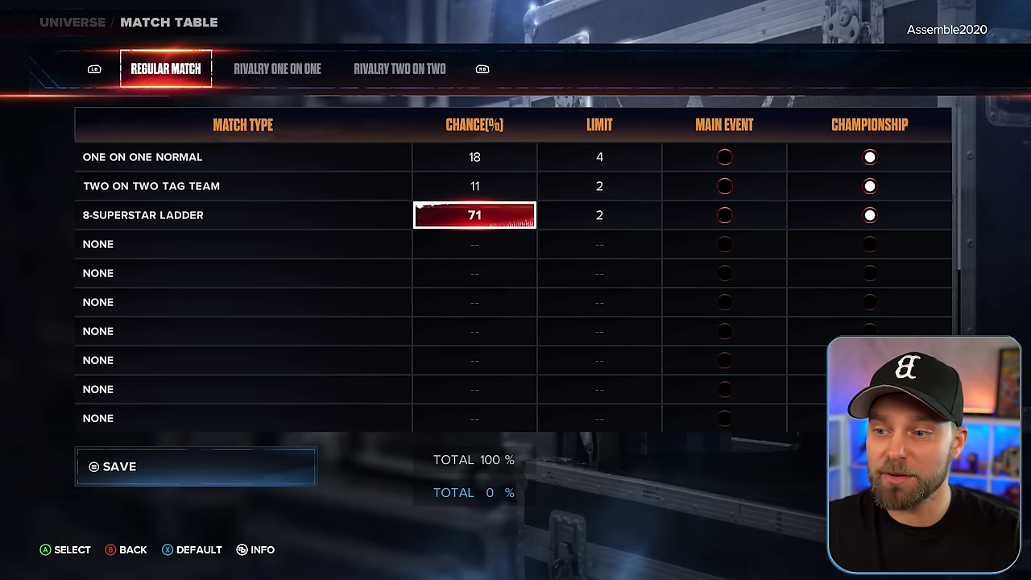
key("Right")
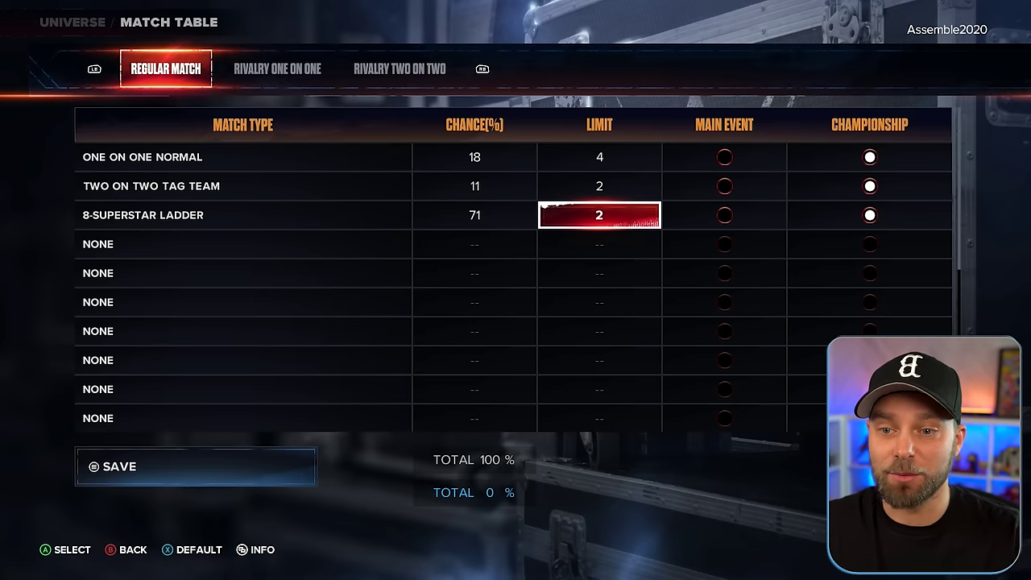
key("Right")
key("Right")
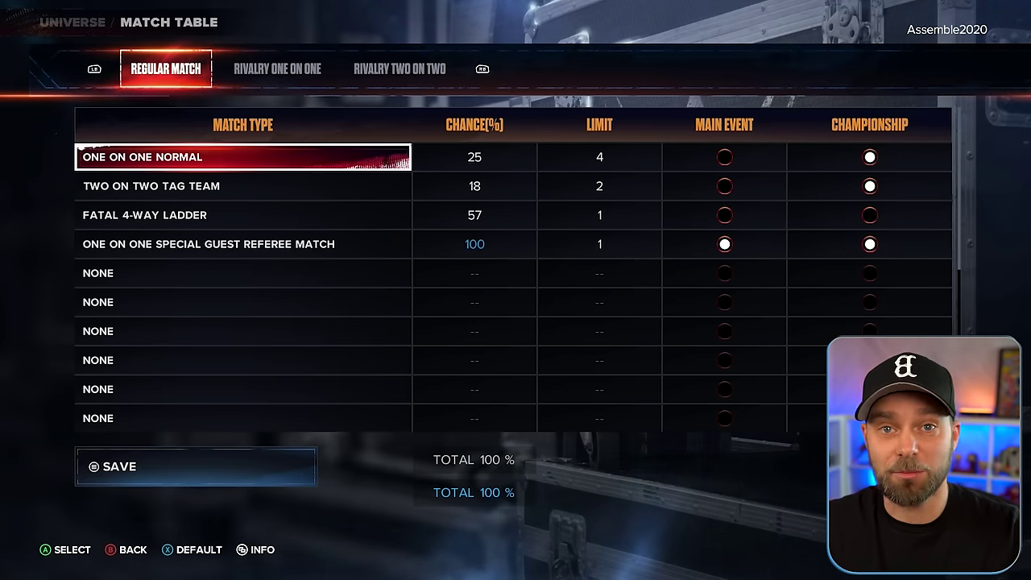
- Check One on One Normal (25% chance) and the Special Guest Referee cells, then leave the table
key("Down")
key("Up")
key("Right")
key("Right")
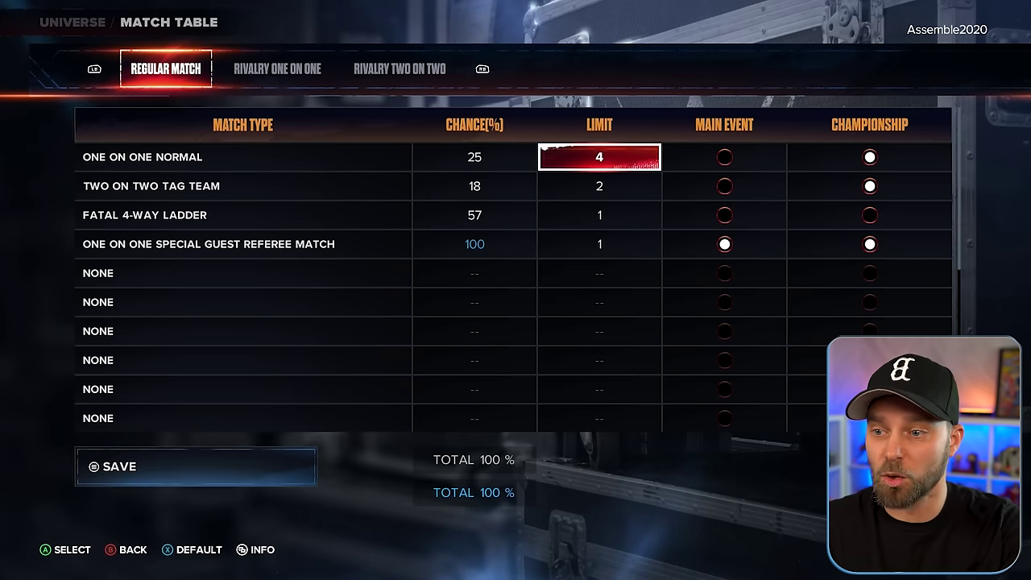
key("Down")
key("Down")
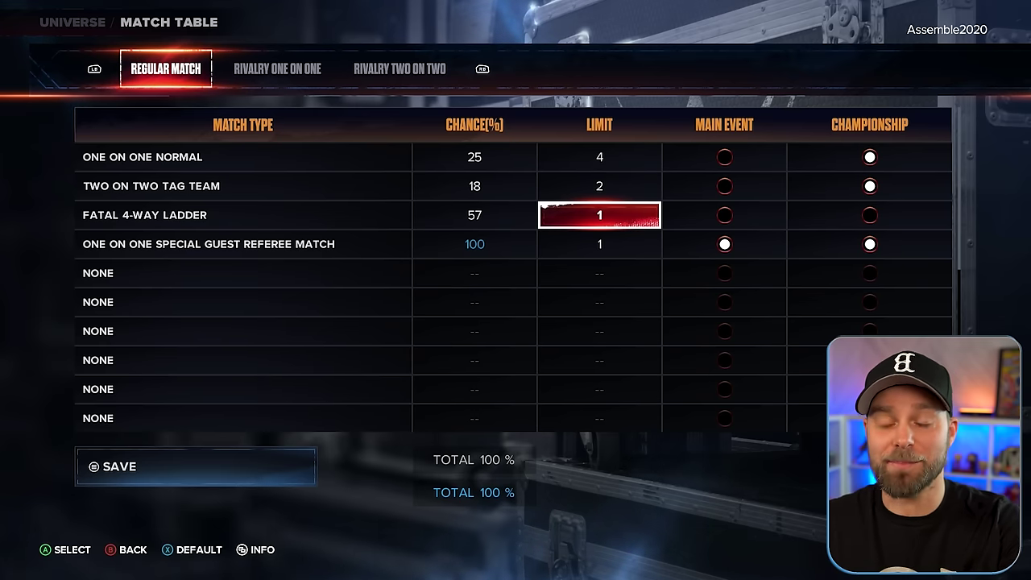
key("Down")
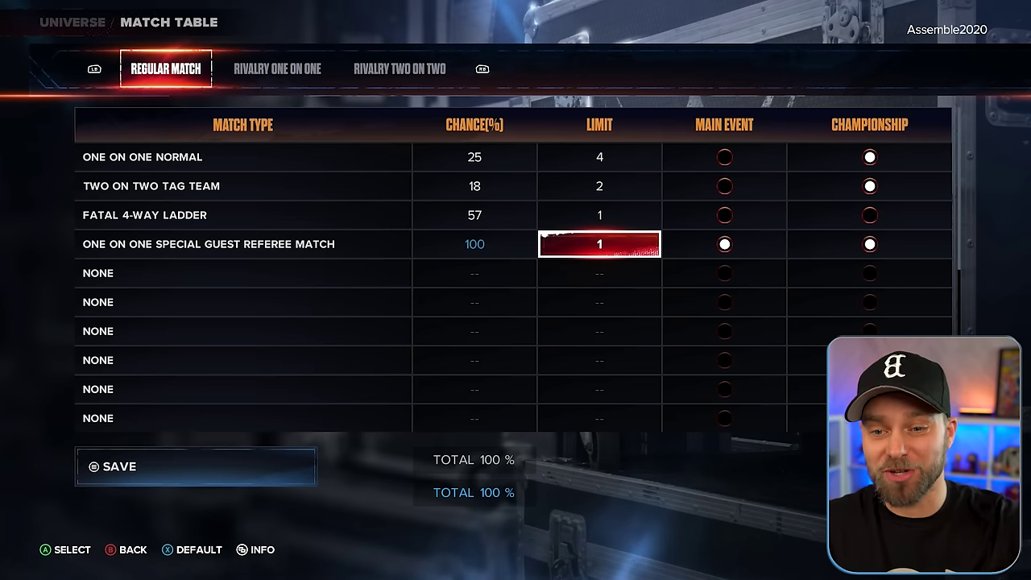
key("Right")
key("Right")
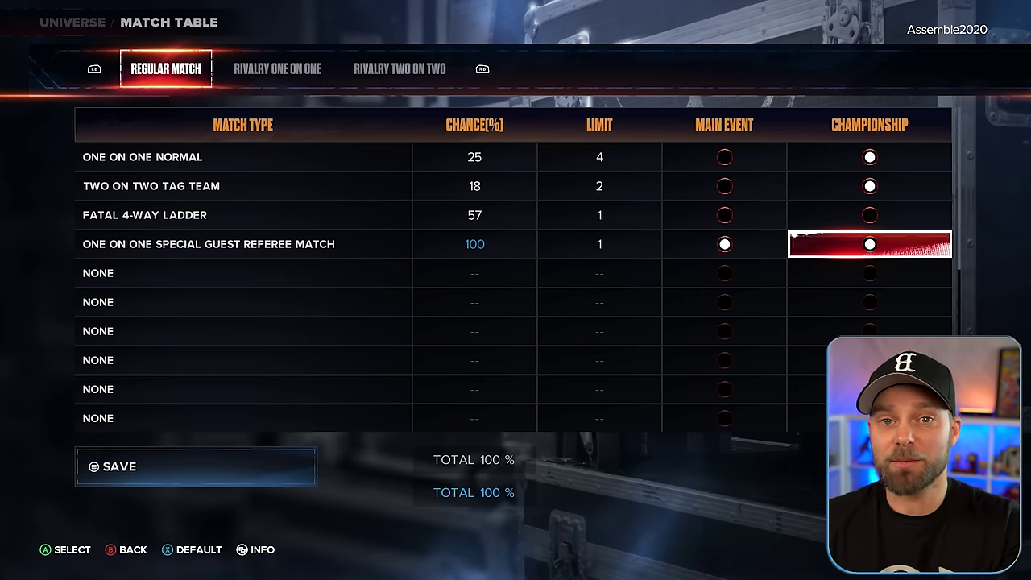
key("Left")
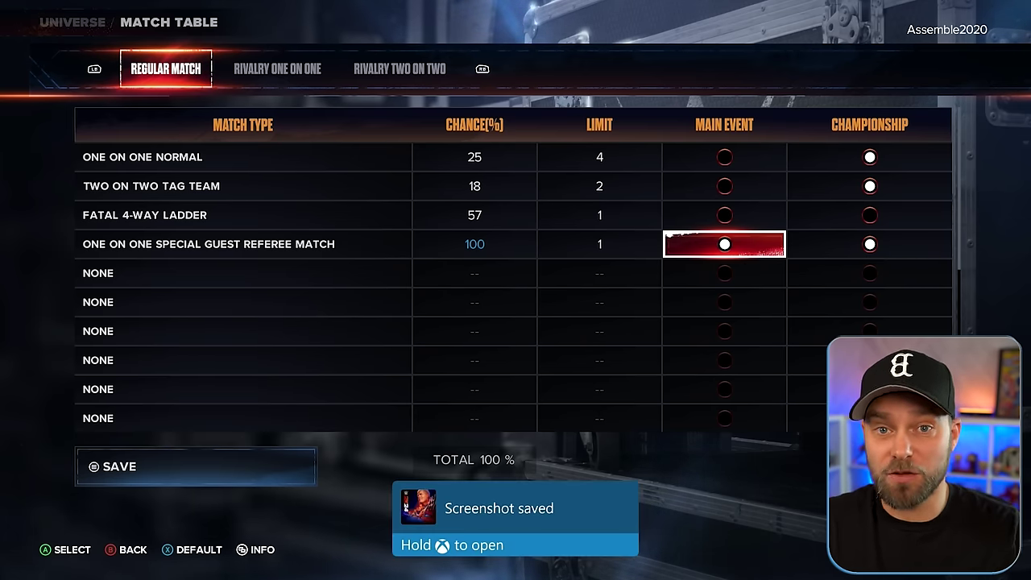
key("Escape")
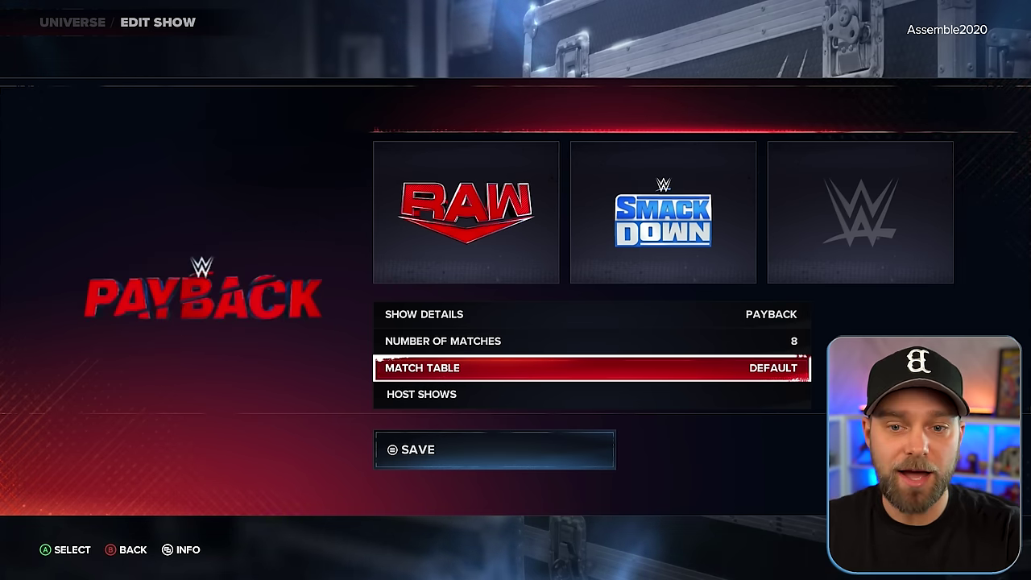
- Exit the show without saving, jump to October and open Fastlane's match table
key("Escape")
key("Return")
key("Page_Down")
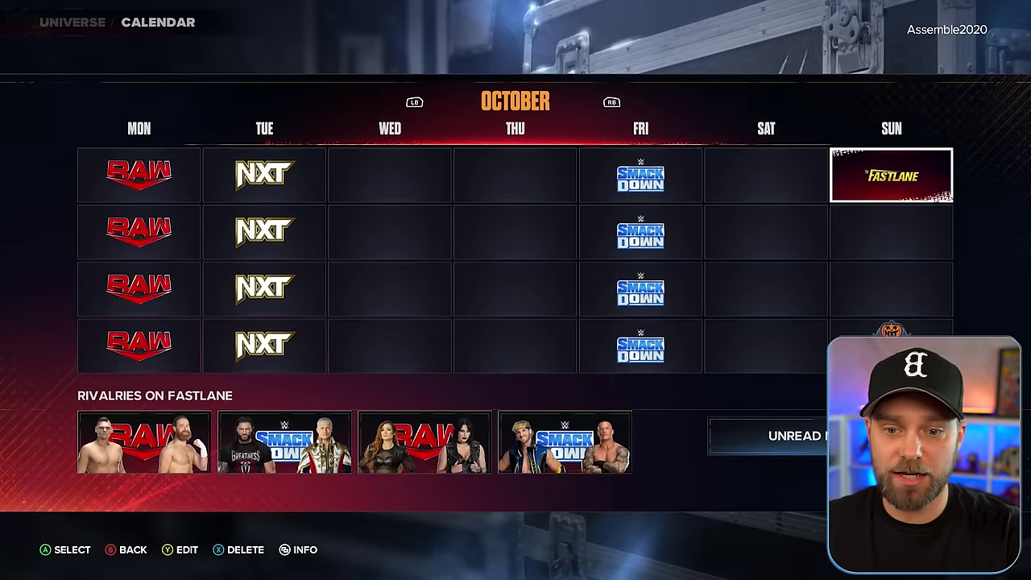
key("Return")
- Review the Tag Team, 8-Superstar Wargames and Royal Rumble 30-Superstar main event rules
key("Down")
key("Down")
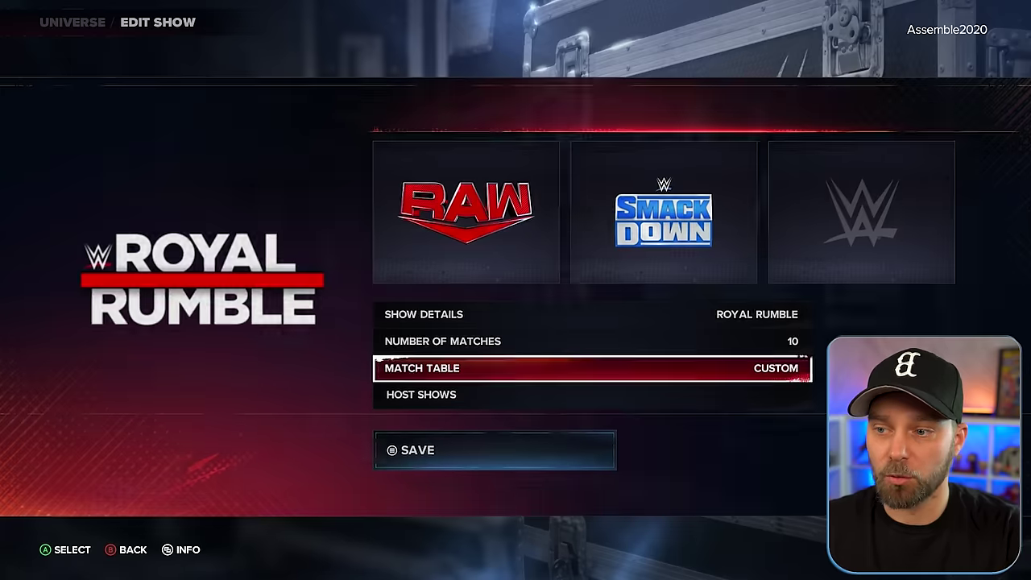
key("Return")
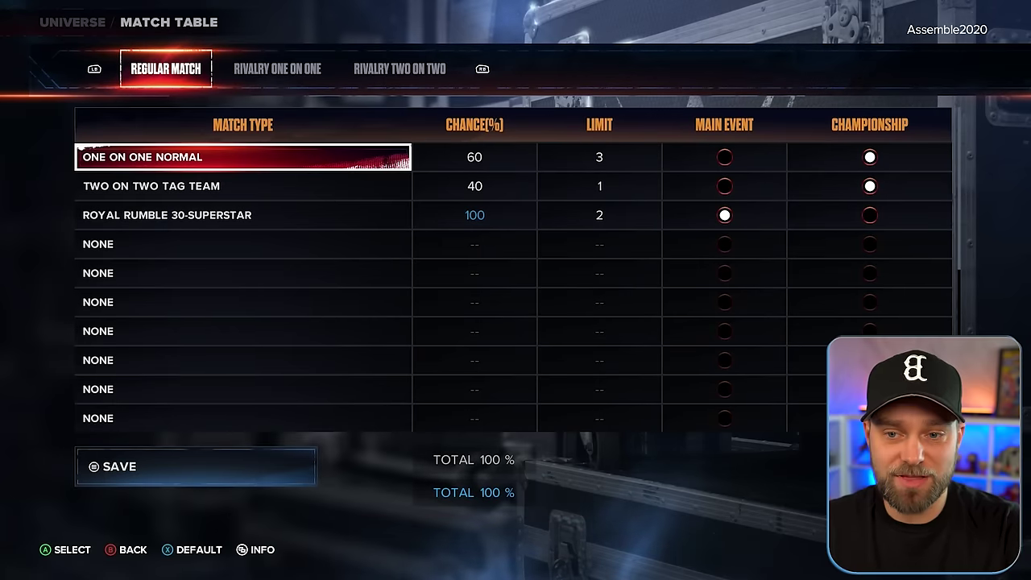
key("Down")
key("Down")
key("Up")
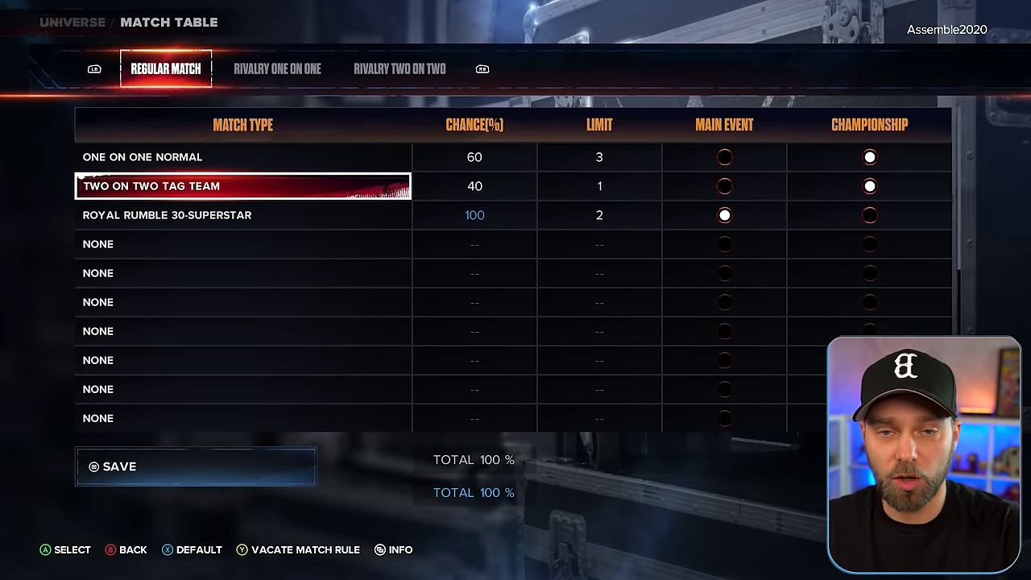
key("Down")
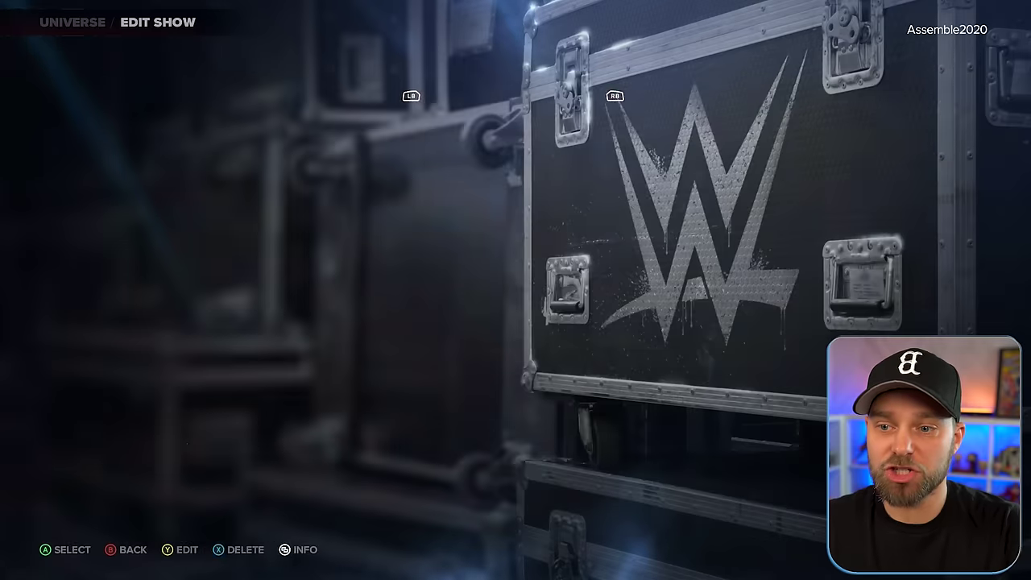
key("Down")
- Review the Elimination Chamber table's 6-Superstar rule, then open WrestleMania's match table
key("Return")
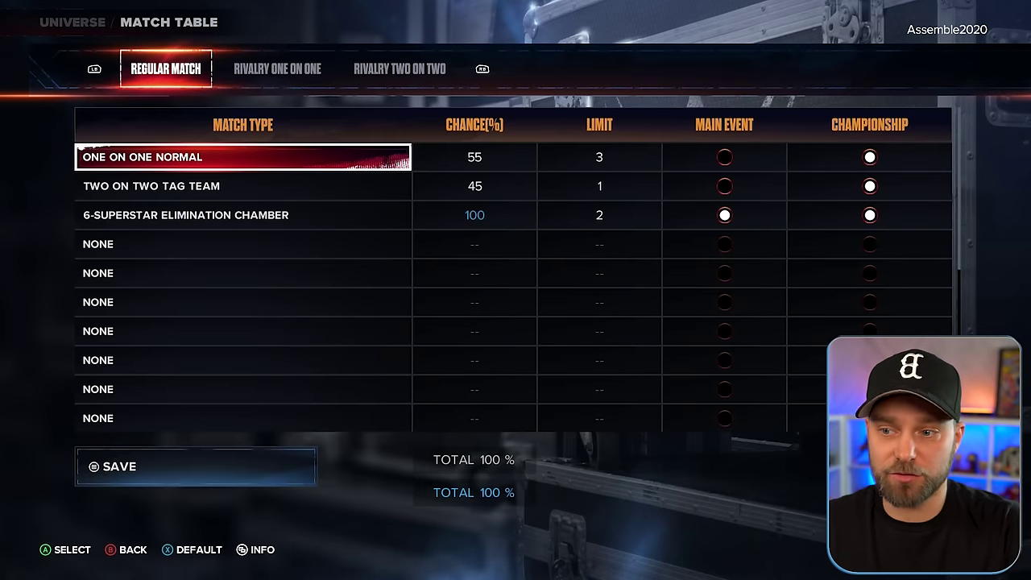
key("Down")
key("Down")
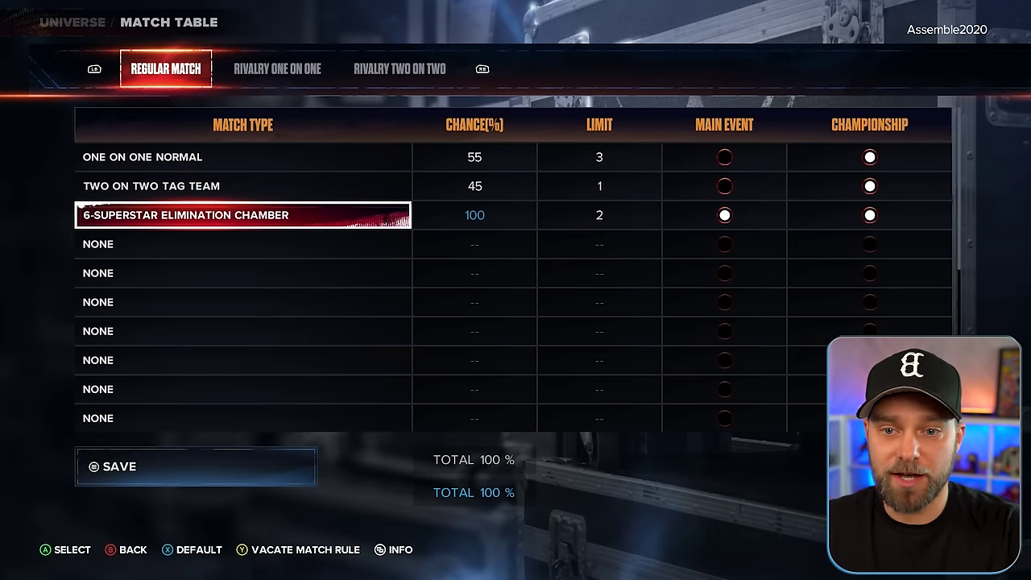
key("Right")
key("Right")
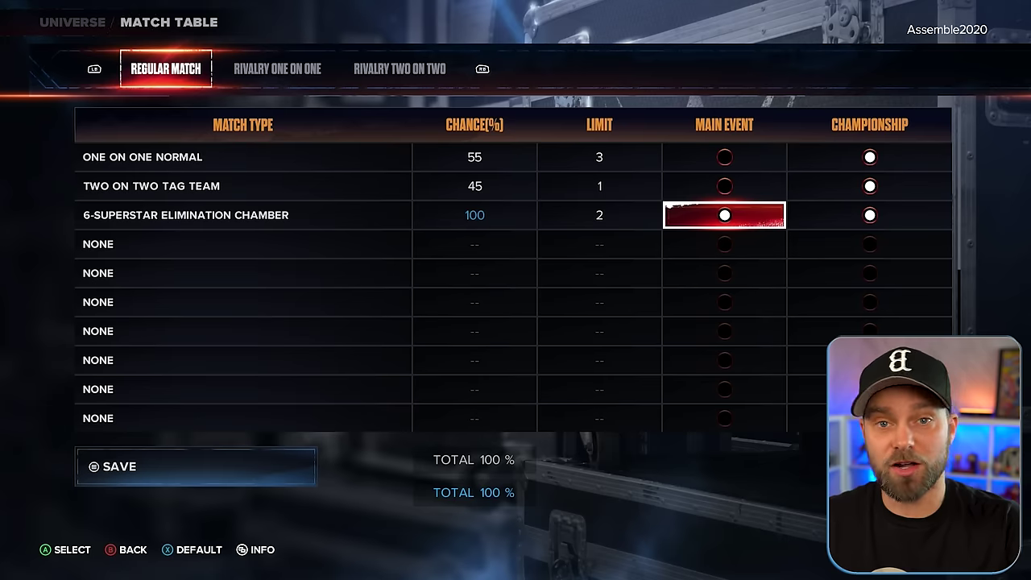
key("Escape")
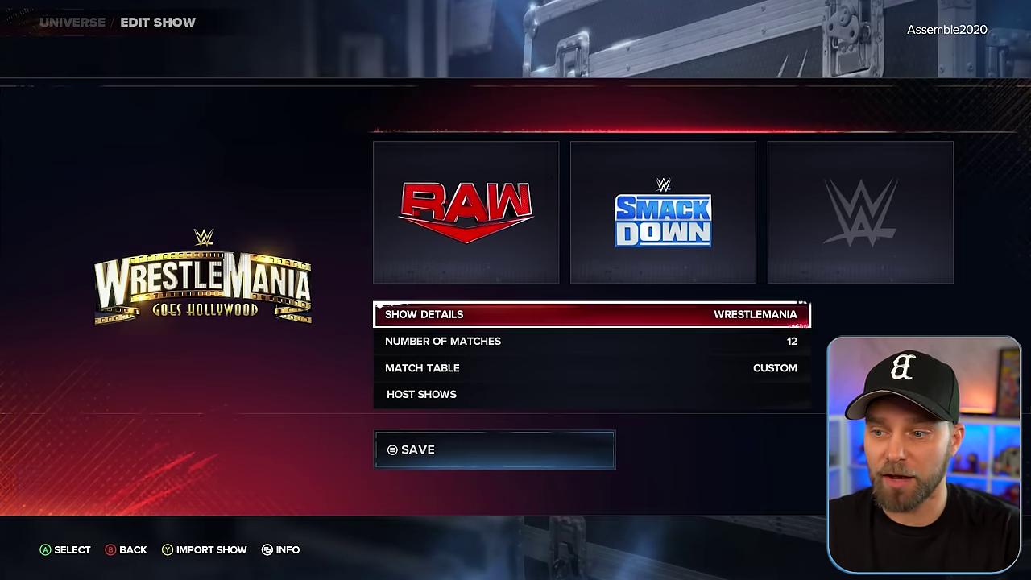
key("Down")
key("Down")
key("Return")
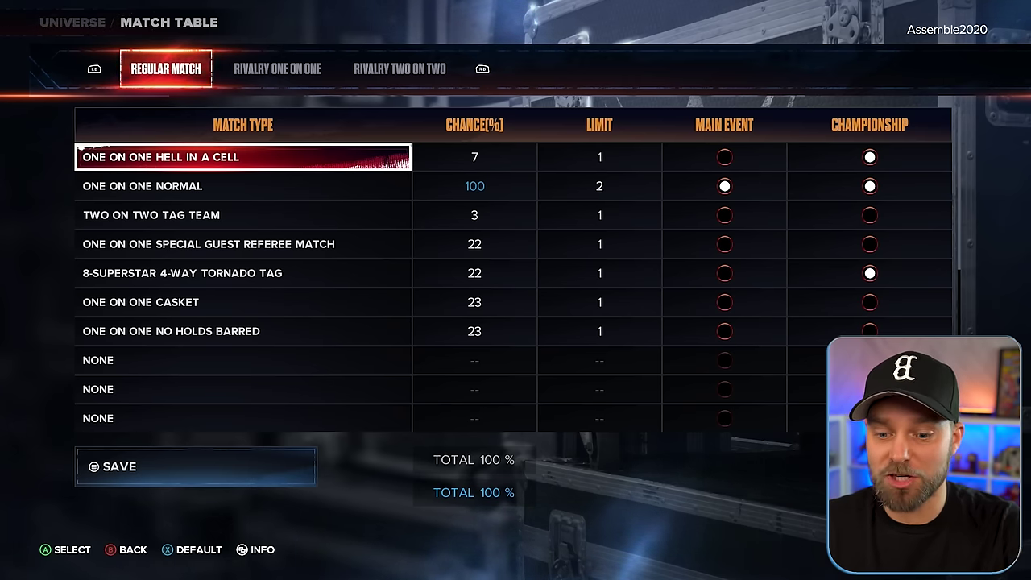
- Step through the One on One Normal, tag team and Special Guest Referee rows
left_click(242, 186)
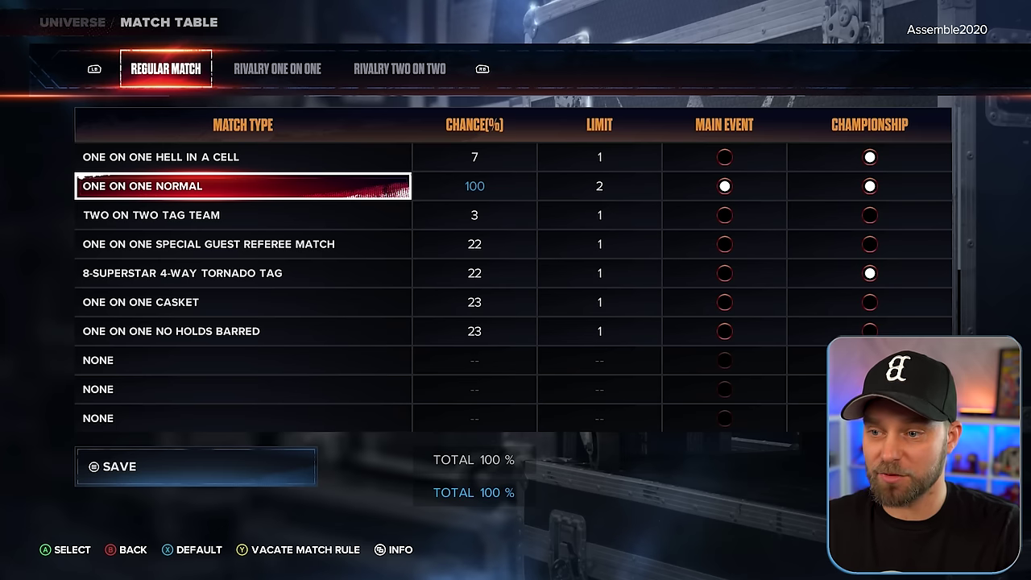
key("Right")
key("Right")
key("Right")
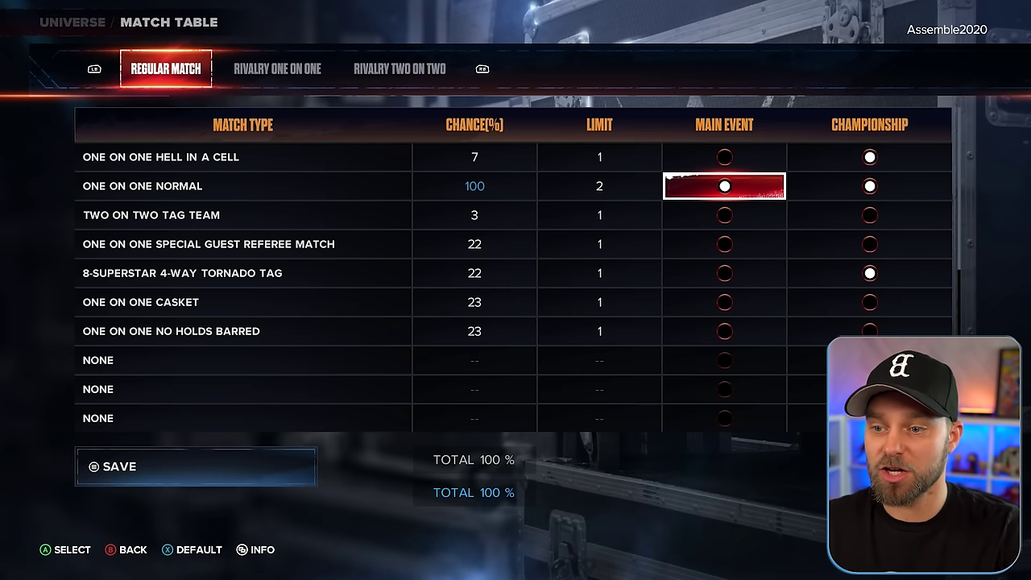
key("Left")
key("Down")
key("Right")
key("Down")
key("Left")
key("Left")
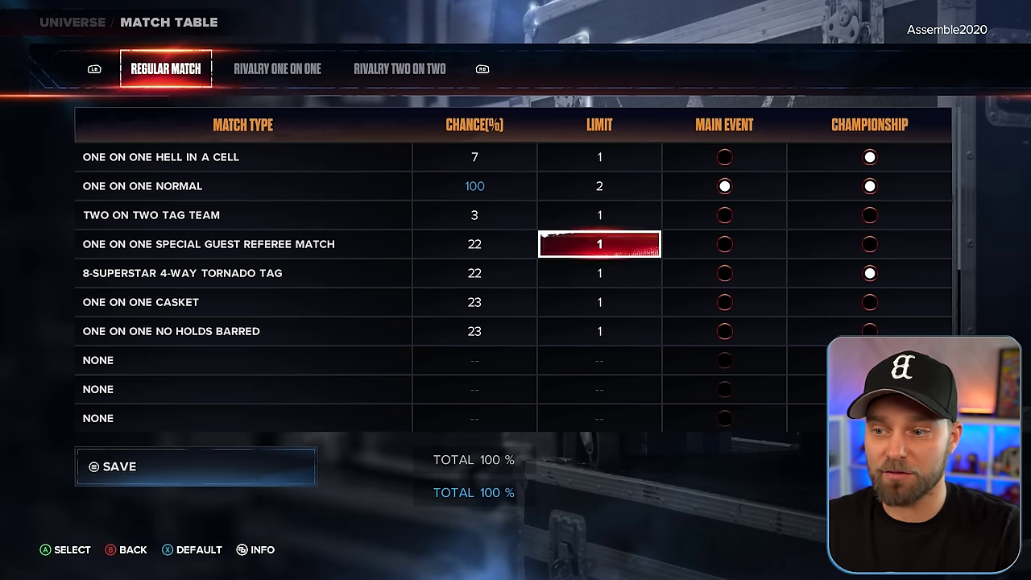
key("Left")
key("Right")
key("Right")
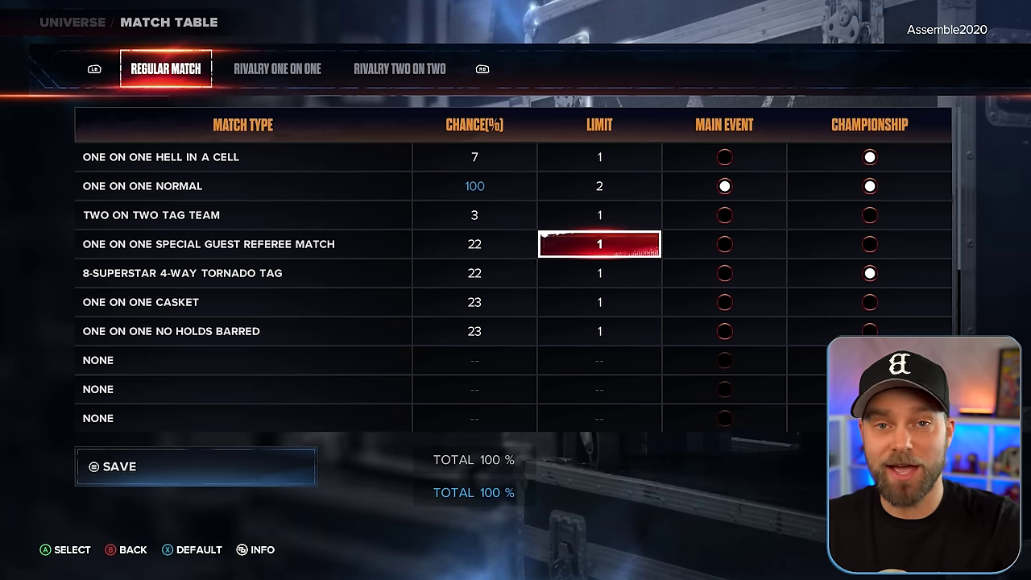
- Inspect the 8-Superstar 4-Way Tornado Tag, Casket and No Holds Barred rows, then show Rivalry One on One
key("Down")
key("Left")
key("Left")
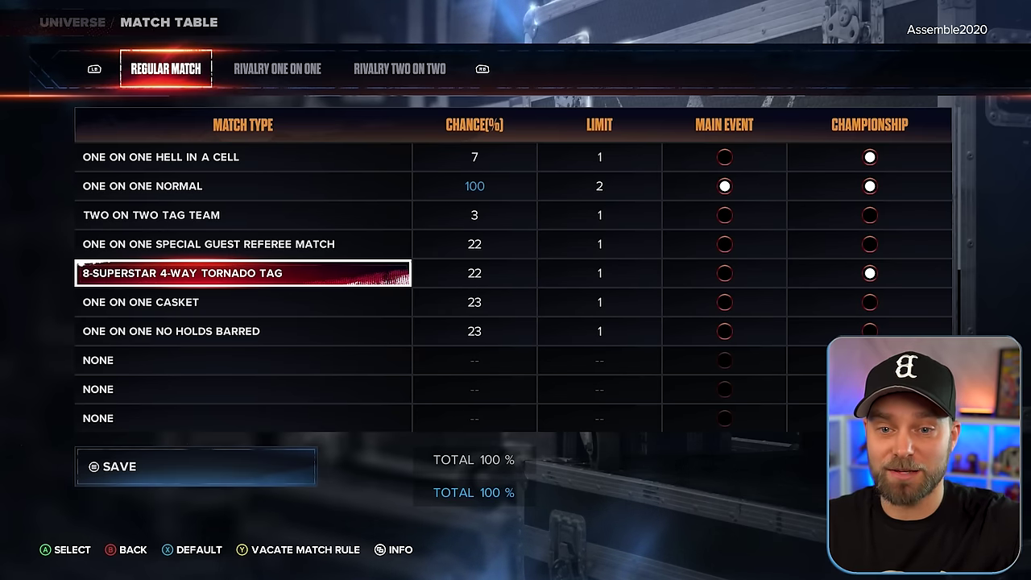
key("Right")
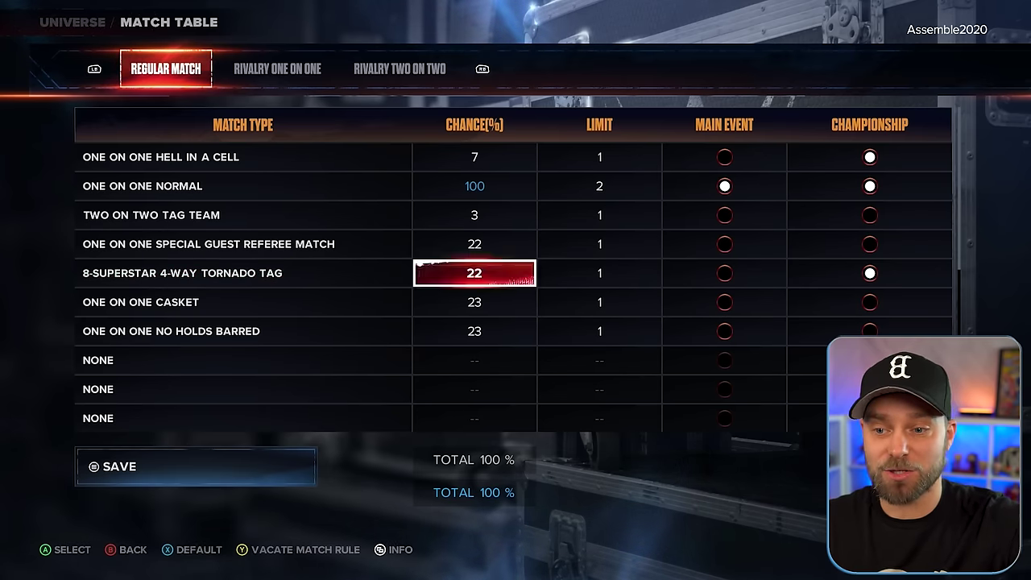
key("Right")
key("Right")
key("Down")
key("Left")
key("Left")
key("Left")
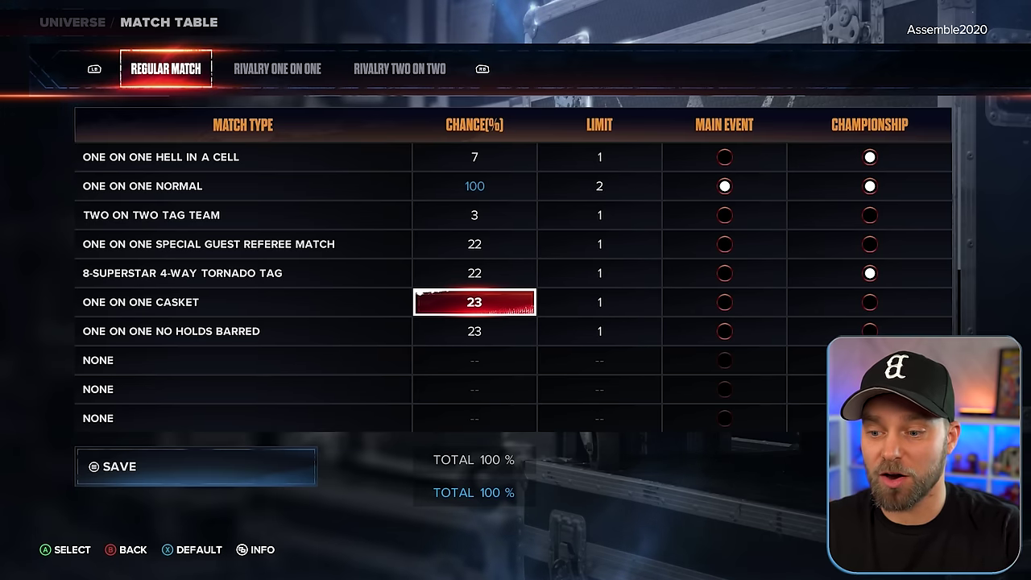
key("Down")
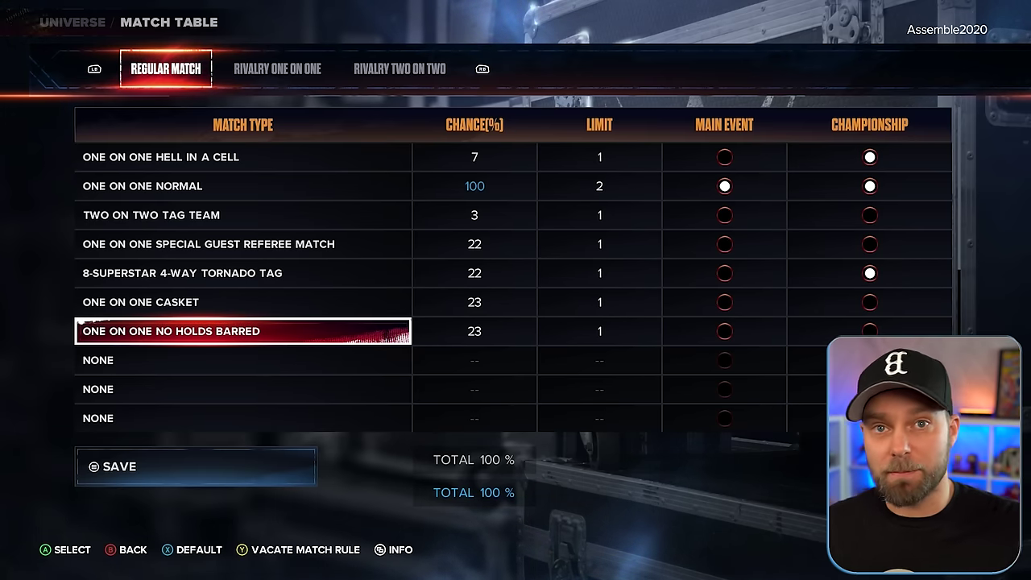
key("e")
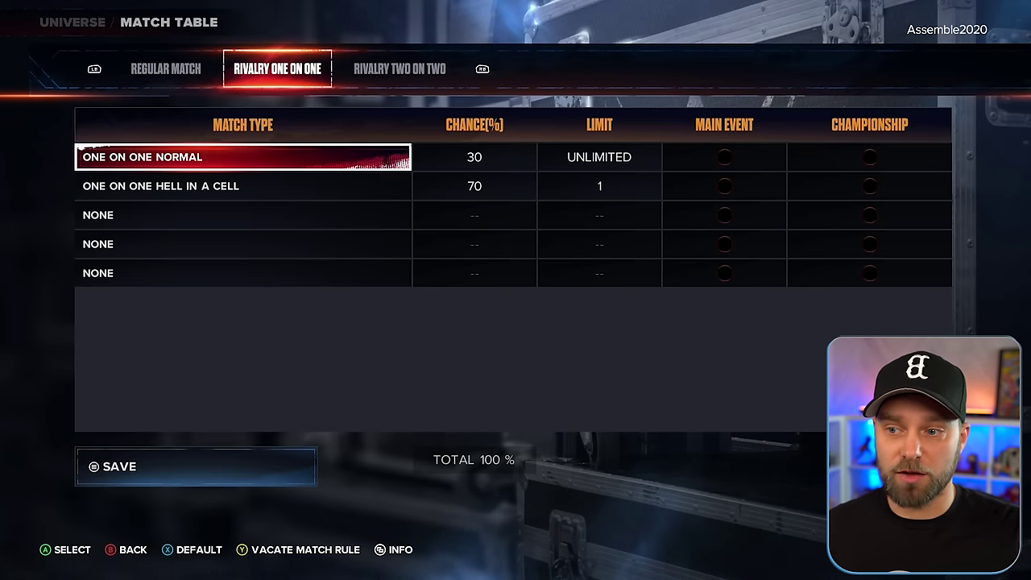
- Compare the Rivalry Two on Two and One on One tables, then close the match table
key("e")
key("q")
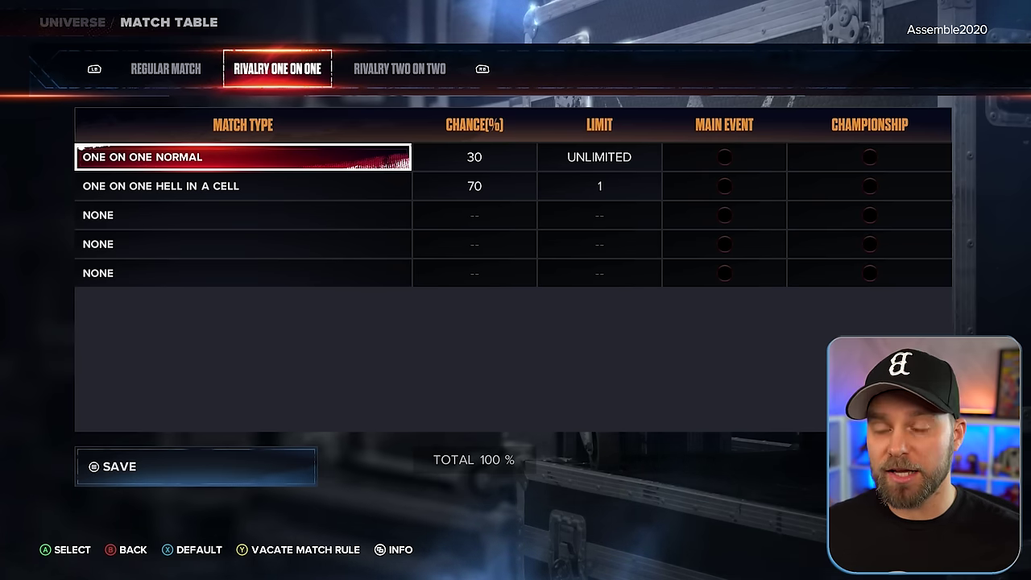
key("Escape")
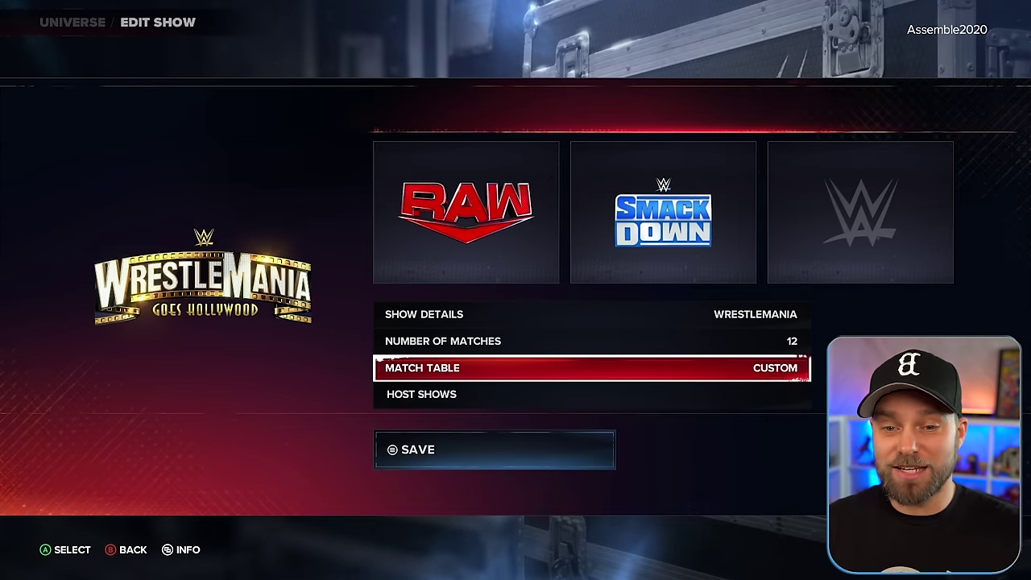
- Back out to the Universe calendar, visit tonight's show, and return to the Universe menu
key("Escape")
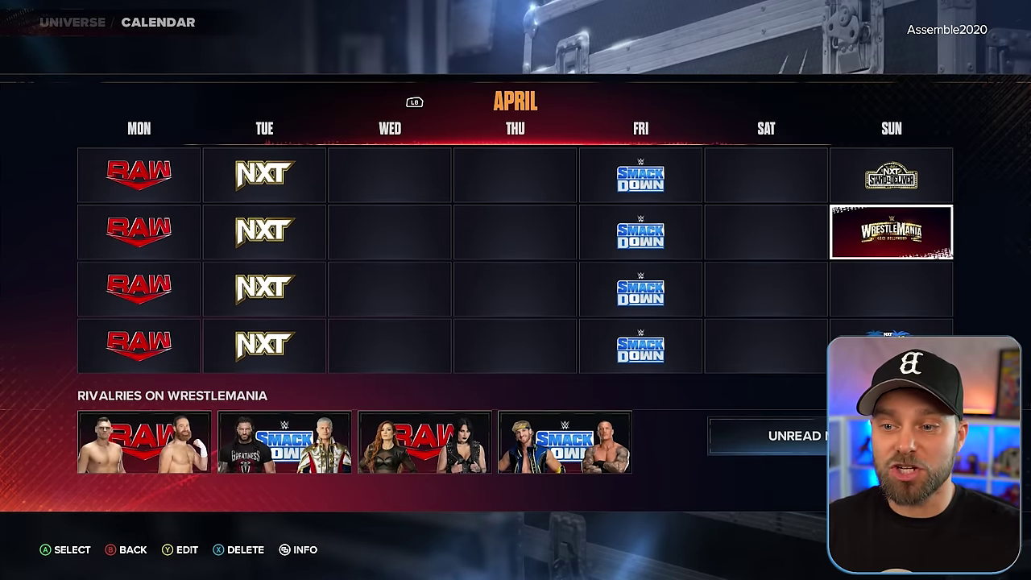
key("Escape")
key("Return")
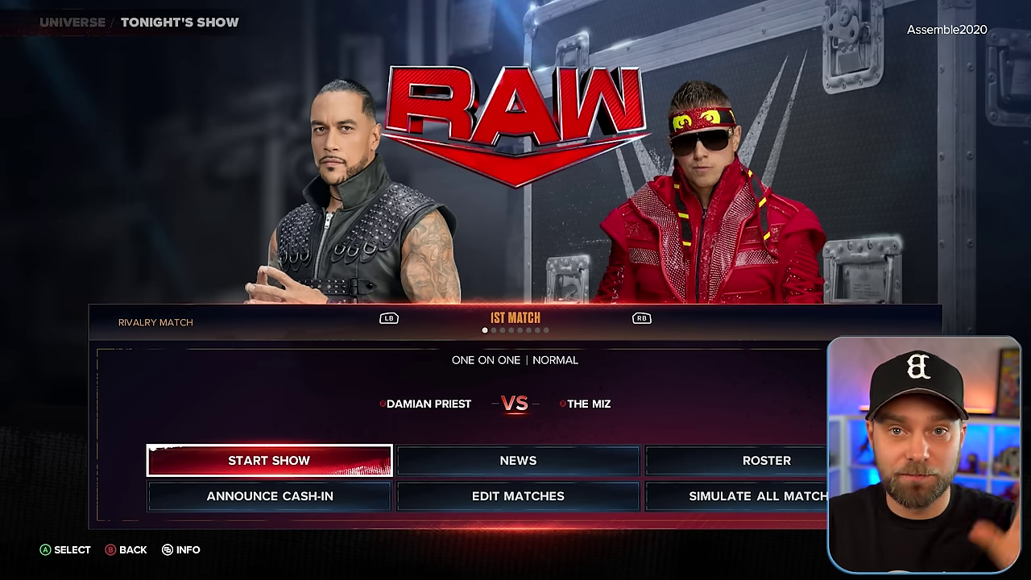
key("Escape")
- Select Edit Shows from the Classic Main Menu
key("Right")
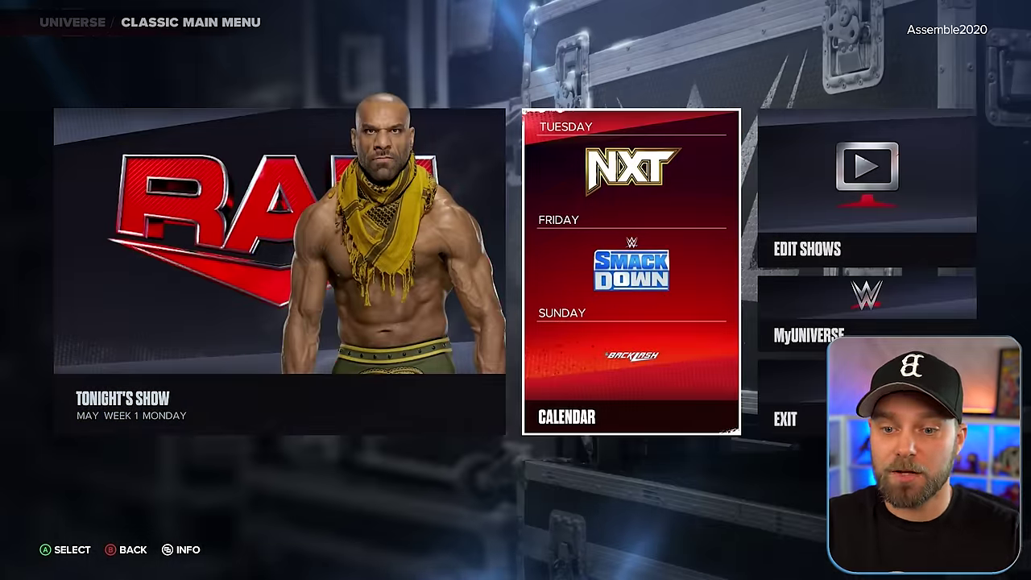
key("Right")
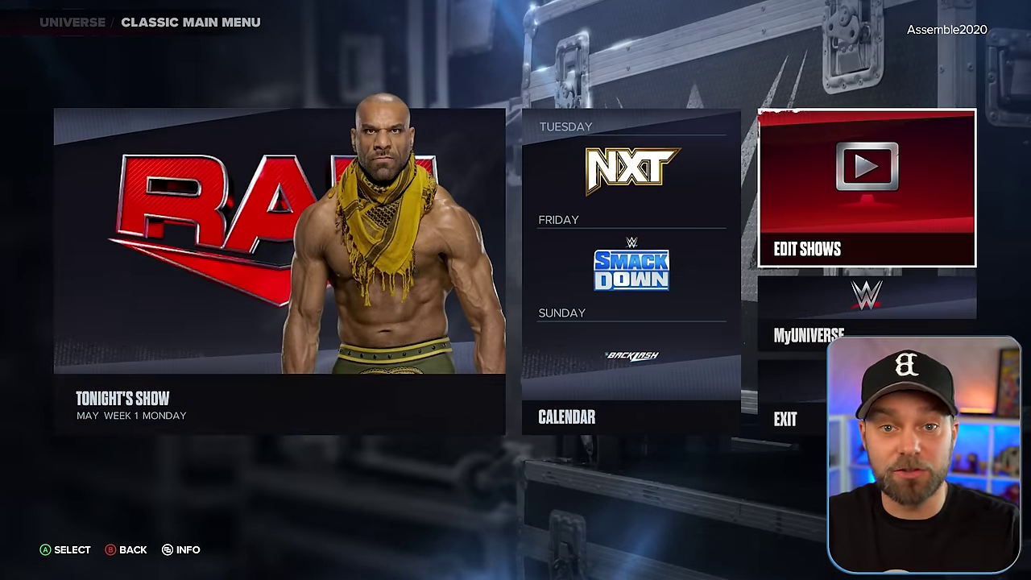
key("Left")
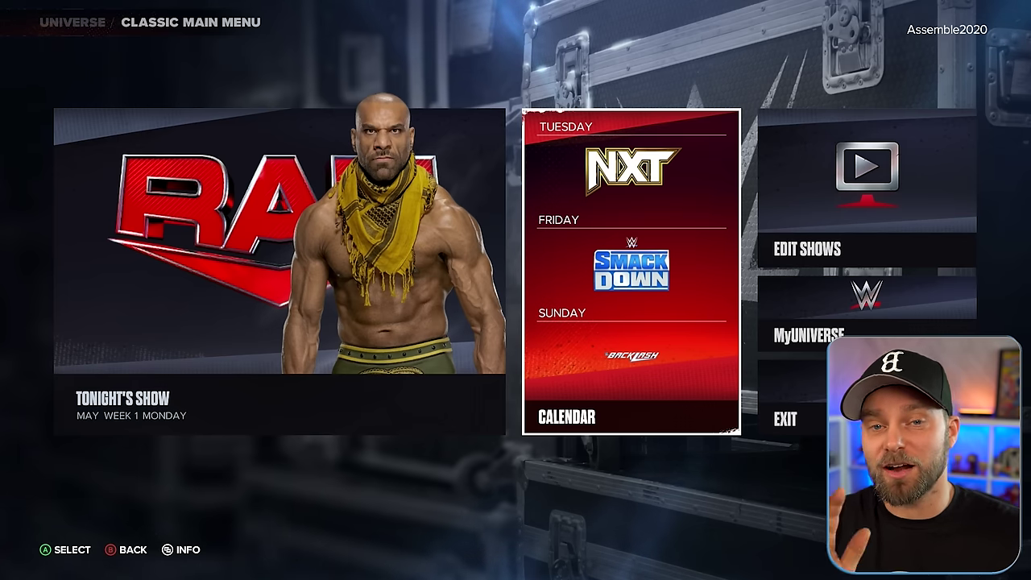
key("Right")
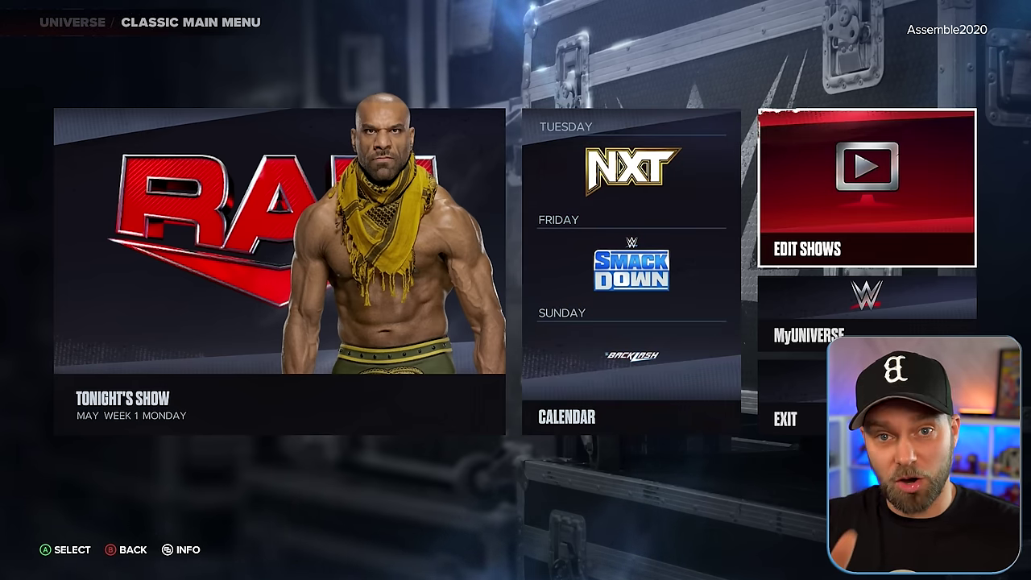
key("Return")
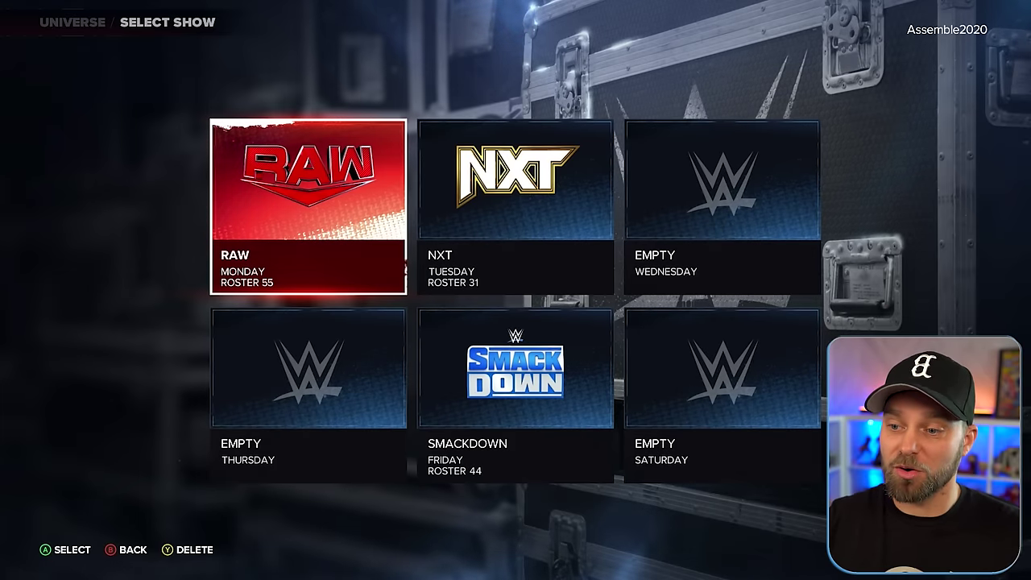
- Open Raw's Edit Show settings, back out once, reopen them and highlight Participants
key("Return")
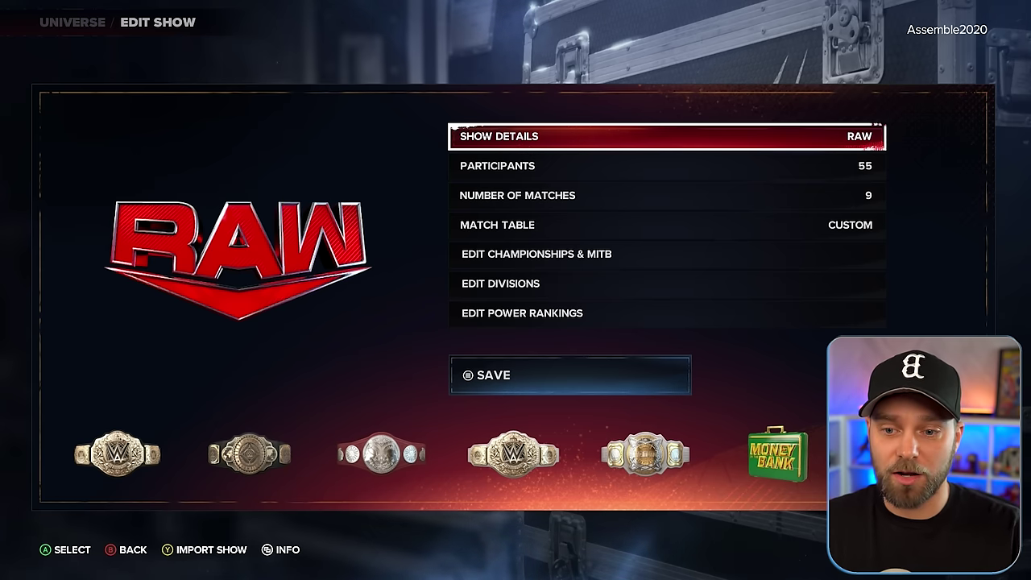
key("Escape")
key("Escape")
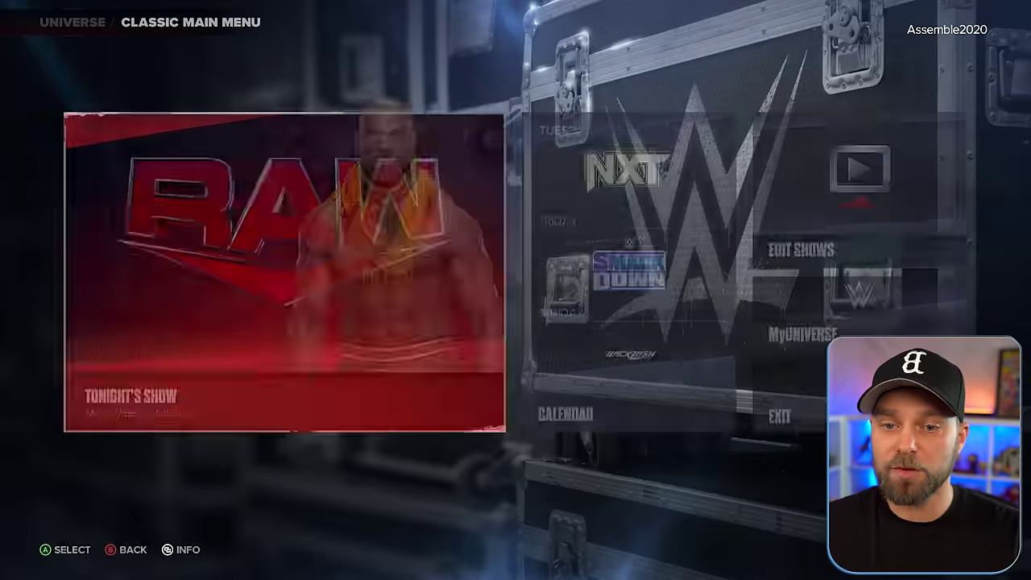
key("Left")
key("Right")
key("Return")
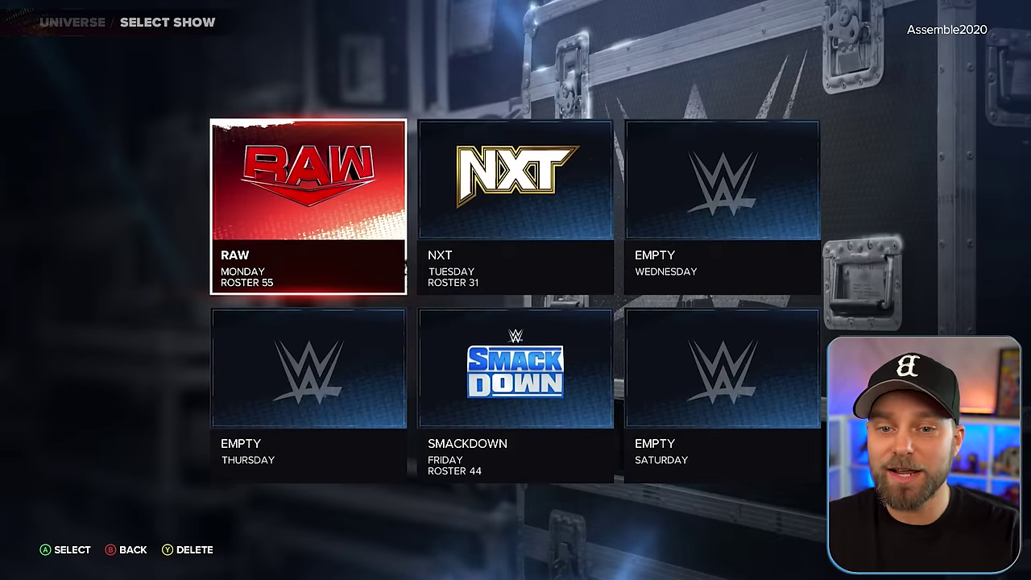
key("Return")
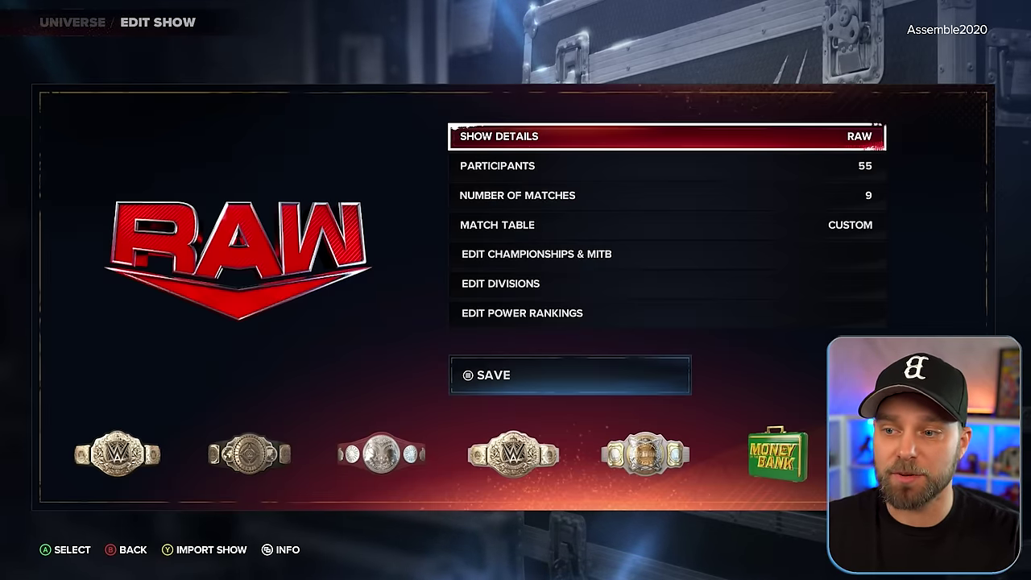
key("Down")
key("Return")
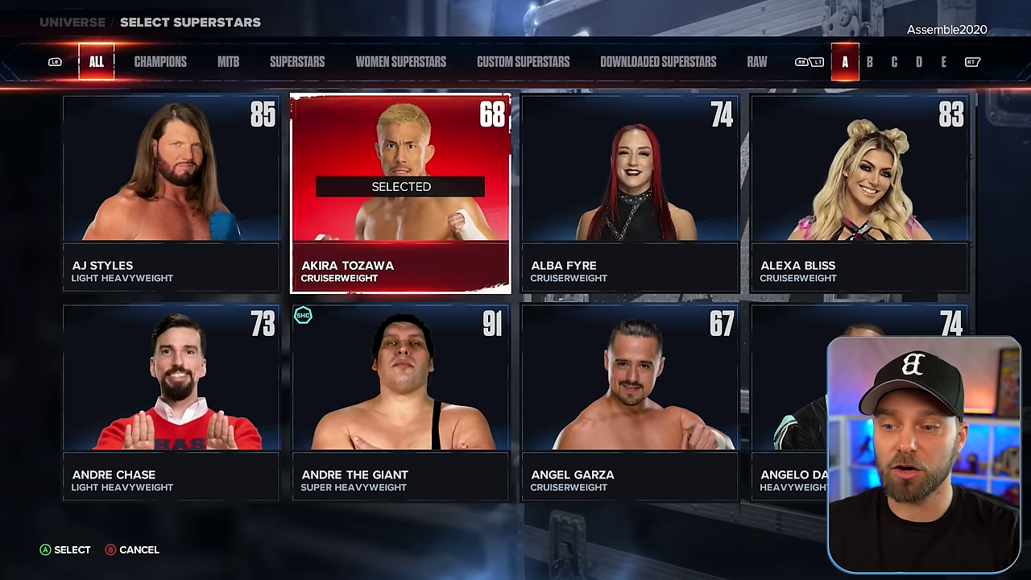
key("Escape")
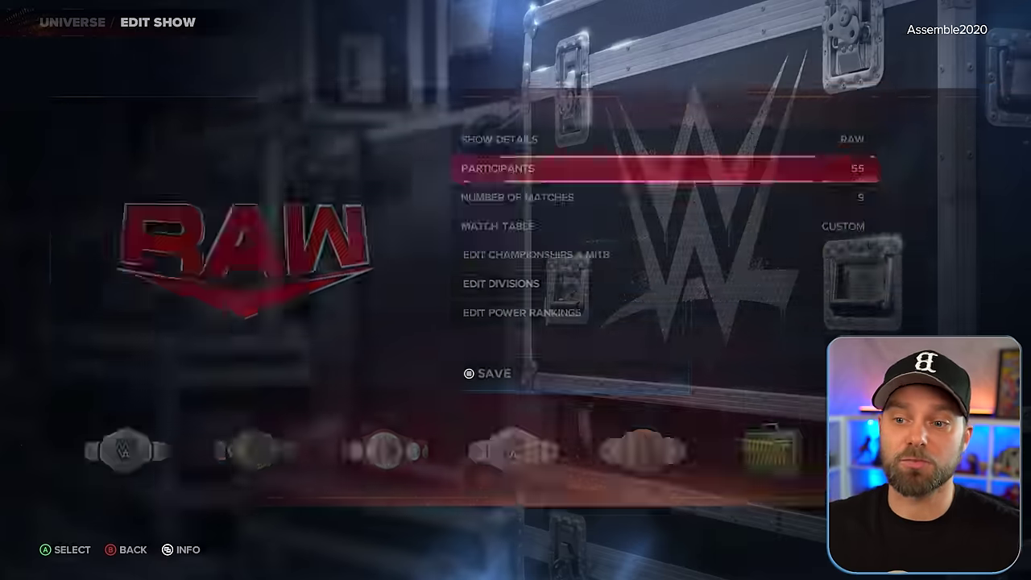